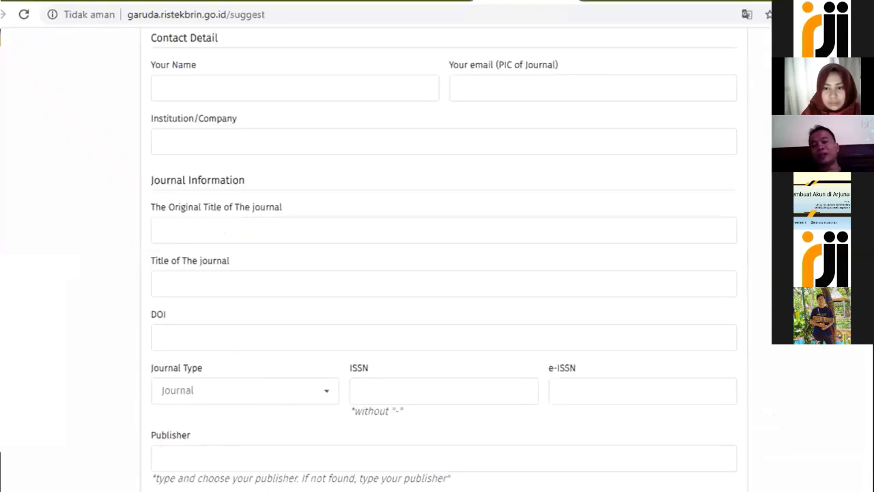
# - Review the New Journal Suggestion Form from its contact and journal fields to the Arjuna and Garuda subject areas
pyautogui.scroll(-6, 437, 260)
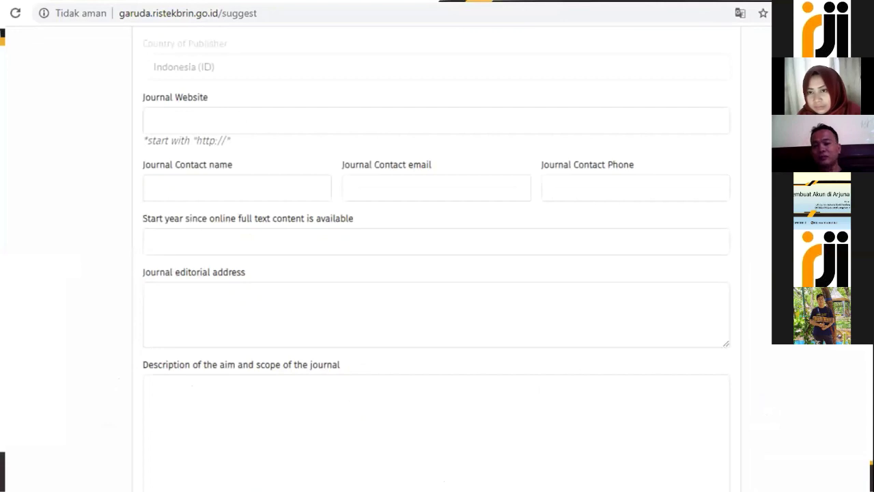
pyautogui.scroll(-15, 437, 259)
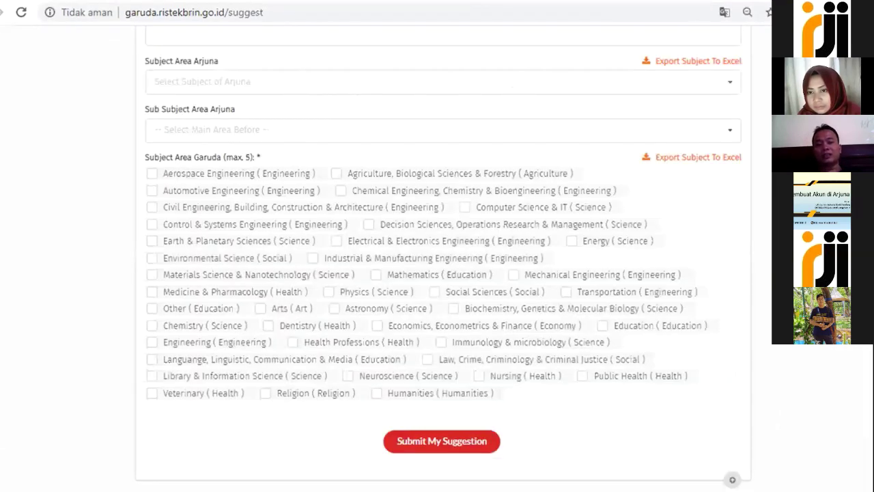
pyautogui.scroll(8, 437, 259)
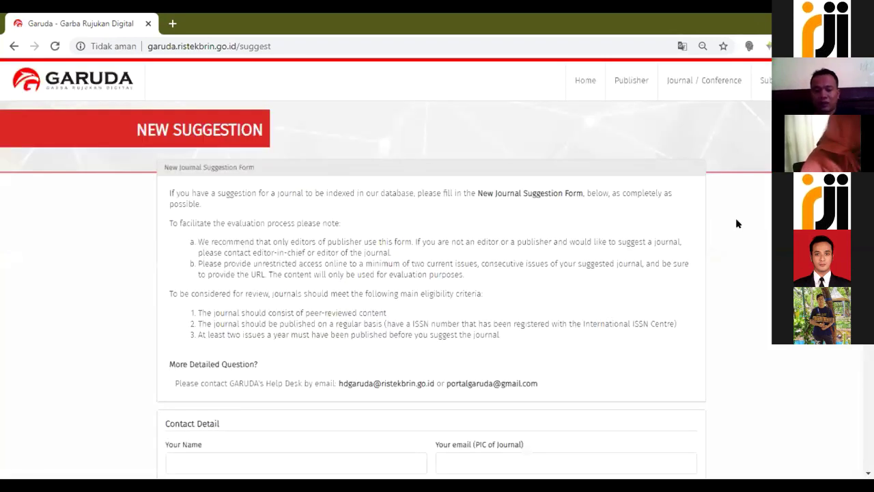
pyautogui.scroll(-5, 736, 219)
pyautogui.scroll(6, 736, 220)
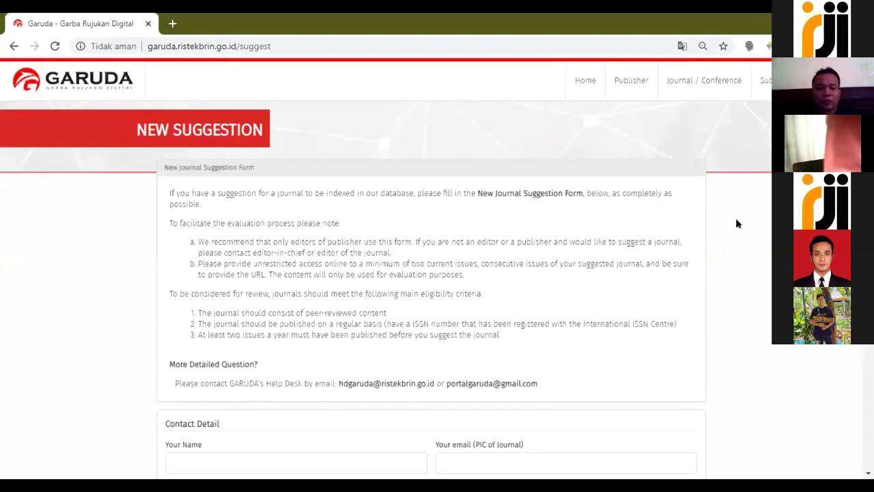
# - Fill in the Contact Detail section with the submitter's name, email and the institution STKIP PGRI Sumbar
pyautogui.scroll(-1, 736, 223)
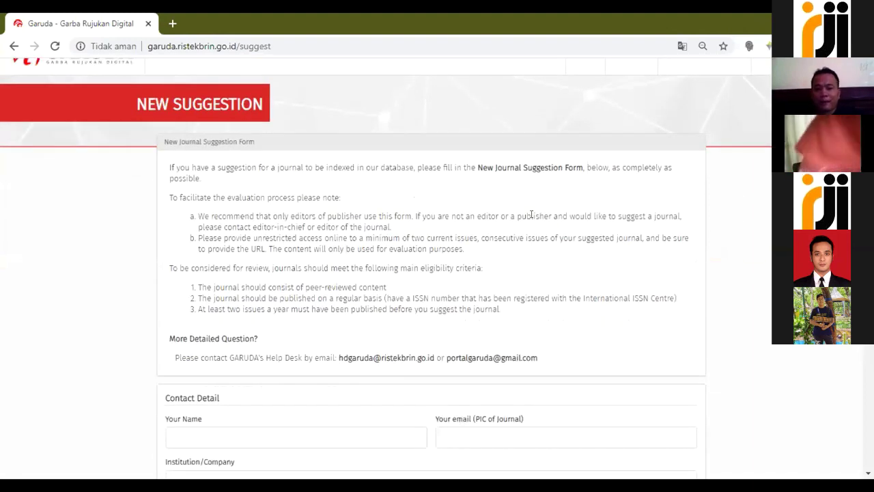
pyautogui.scroll(-5, 620, 217)
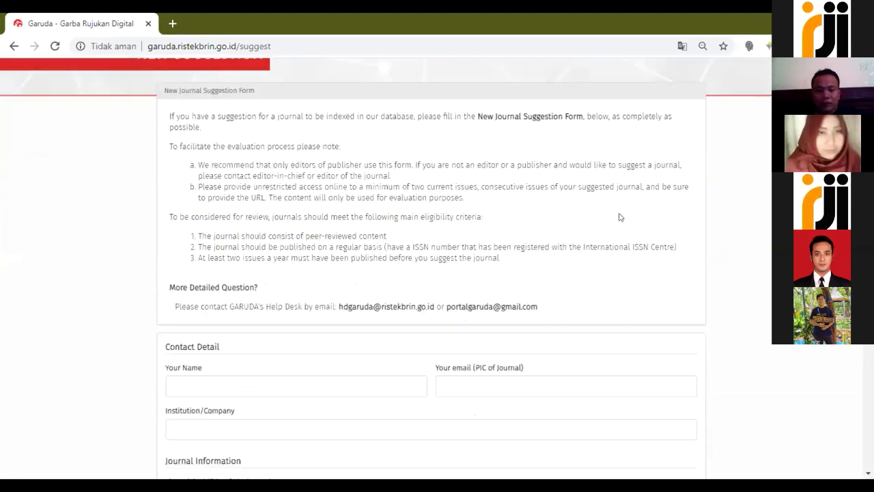
pyautogui.scroll(-3, 620, 217)
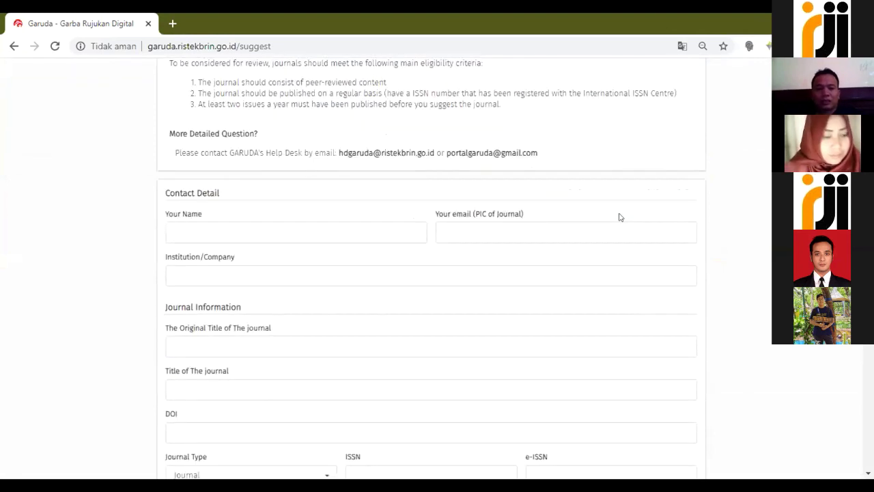
pyautogui.click(388, 234)
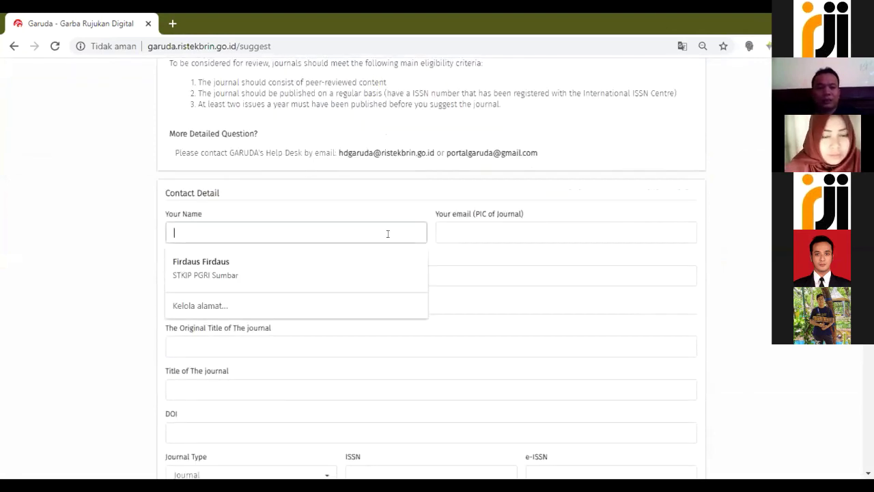
pyautogui.click(308, 263)
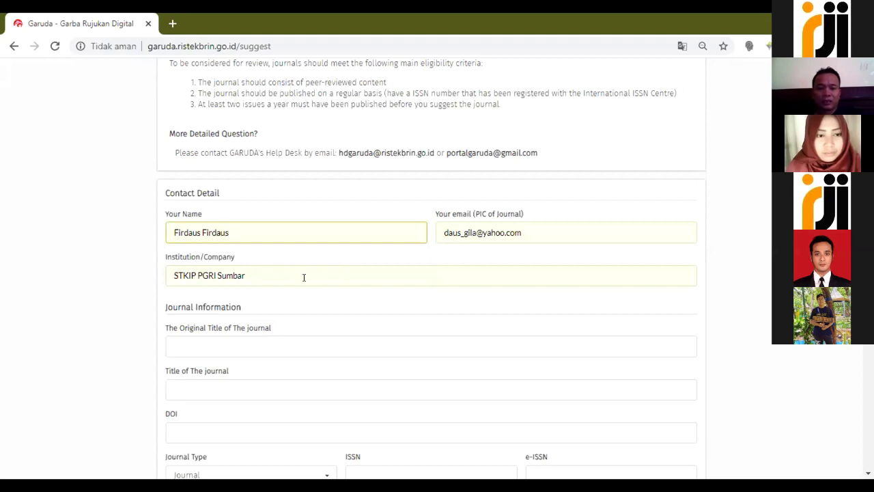
# - Enter "Indonesian Journal of Religion and Society" as both the original title and the title of the journal
pyautogui.click(255, 349)
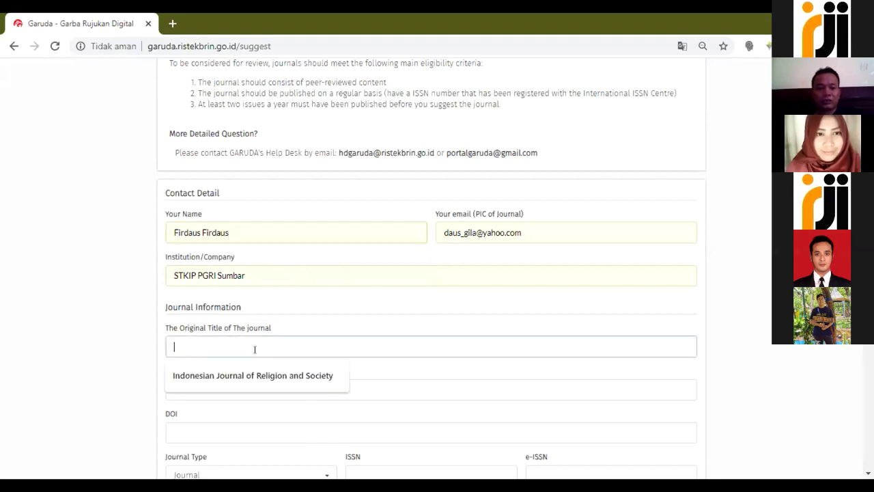
pyautogui.click(321, 374)
pyautogui.click(314, 383)
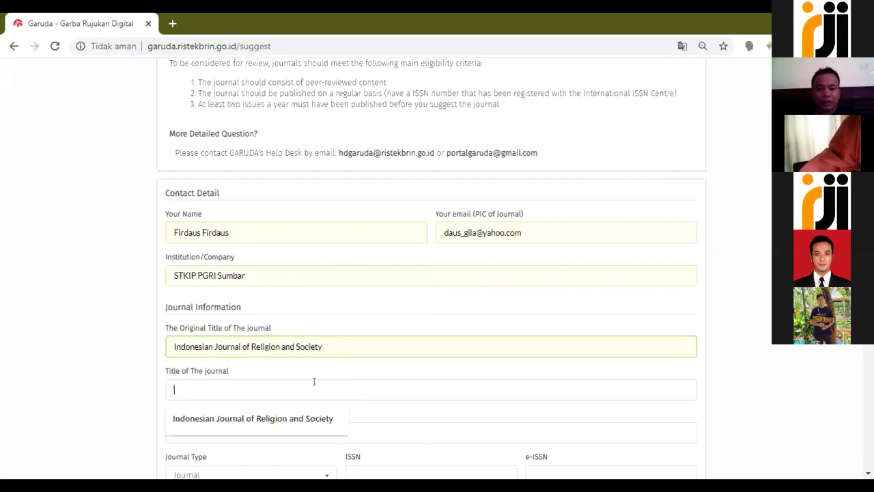
pyautogui.click(311, 417)
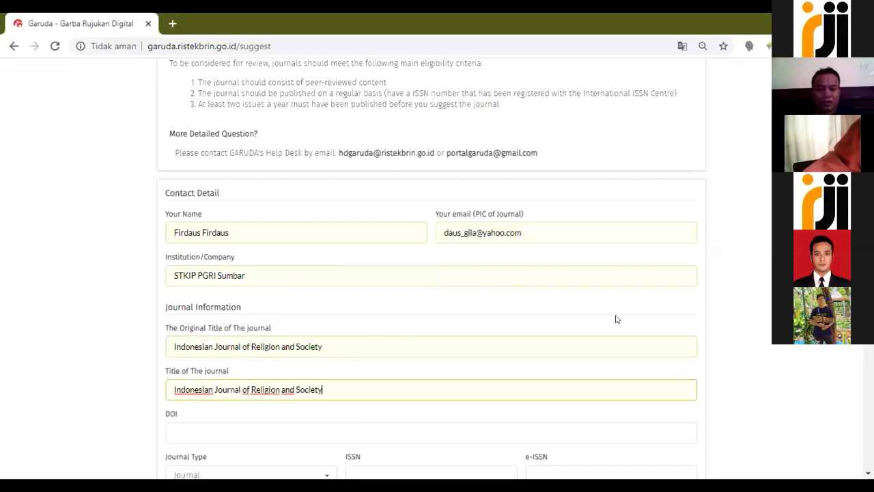
pyautogui.click(376, 340)
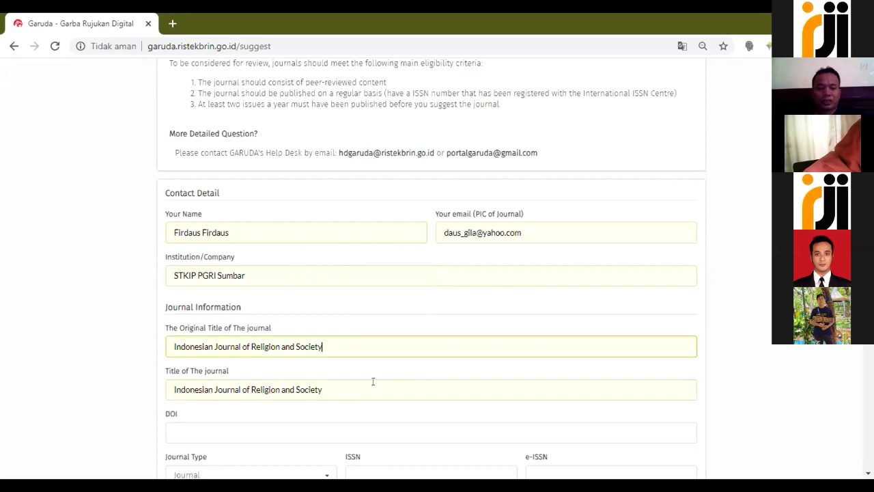
pyautogui.click(362, 388)
pyautogui.click(753, 330)
# - Set the journal's DOI to 10.36256
pyautogui.scroll(-1, 753, 330)
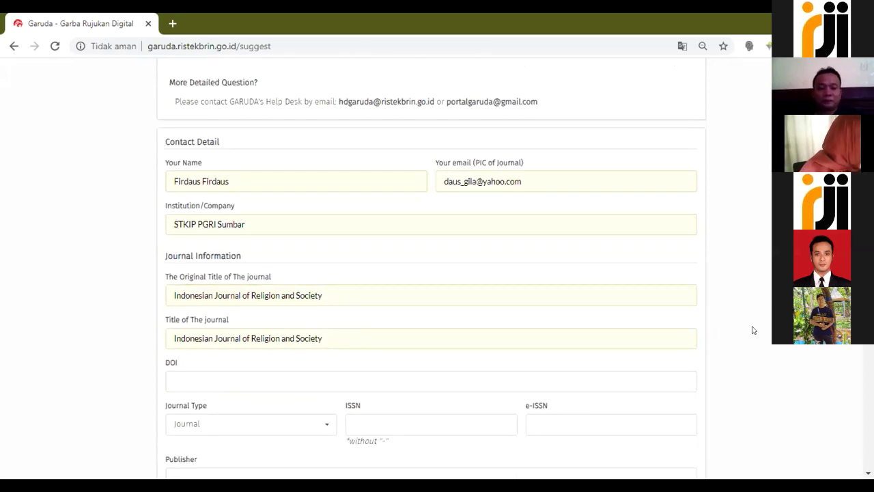
pyautogui.scroll(-2, 754, 330)
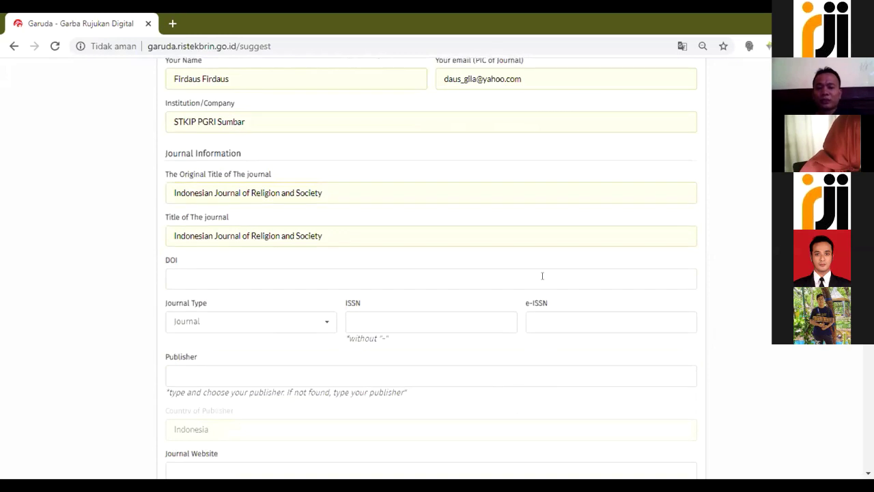
pyautogui.click(542, 275)
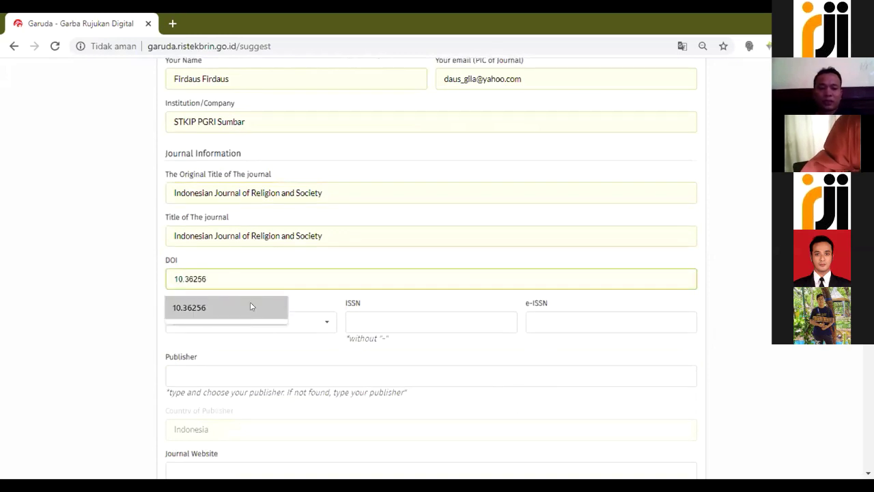
pyautogui.click(251, 306)
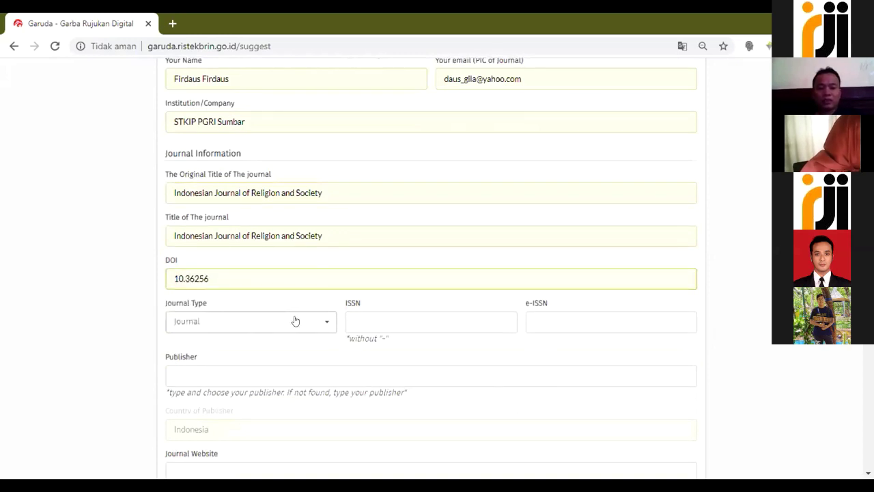
# - Keep the journal type as Journal and enter "-" as the ISSN and 2684-852X as the e-ISSN
pyautogui.click(295, 321)
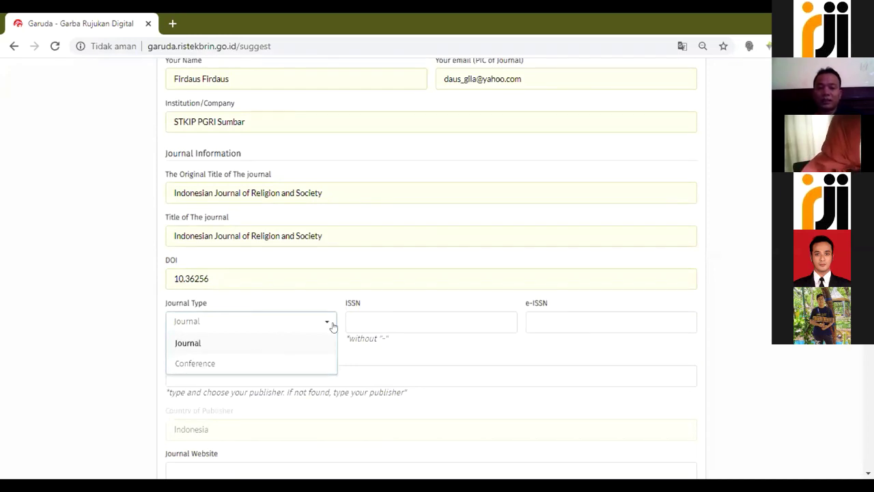
pyautogui.click(386, 315)
pyautogui.click(394, 315)
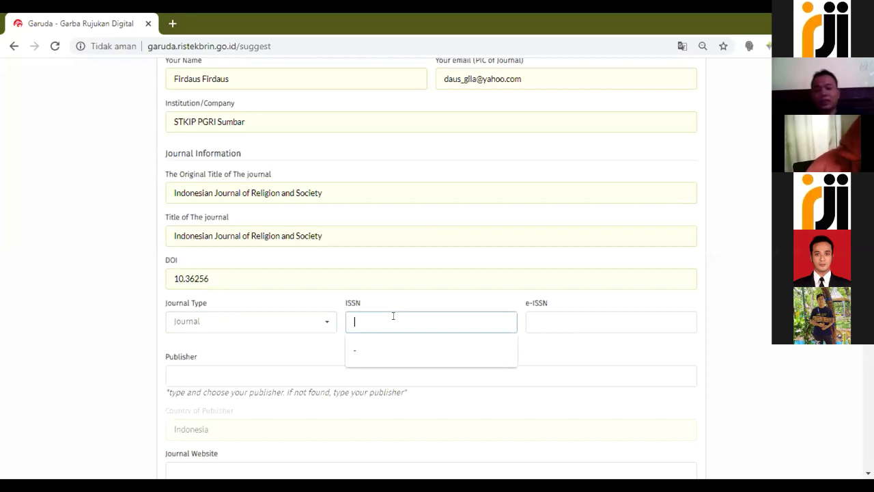
pyautogui.write('-')
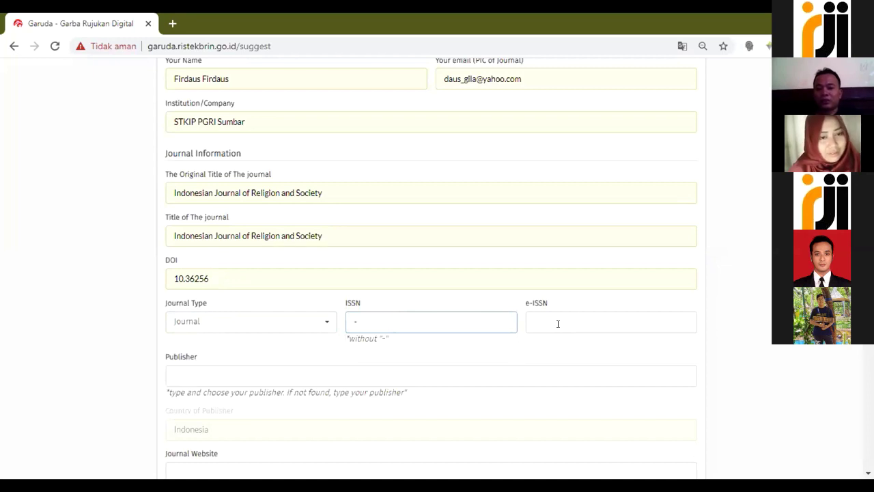
pyautogui.click(558, 324)
pyautogui.click(586, 355)
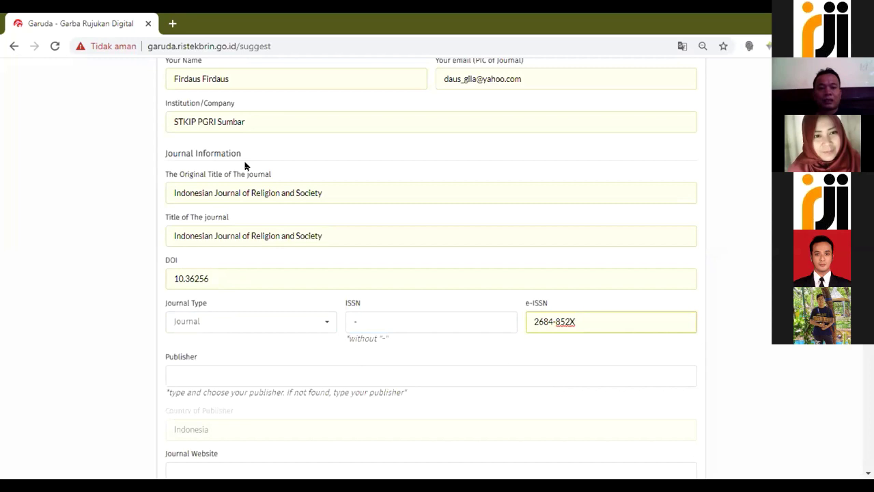
pyautogui.click(312, 324)
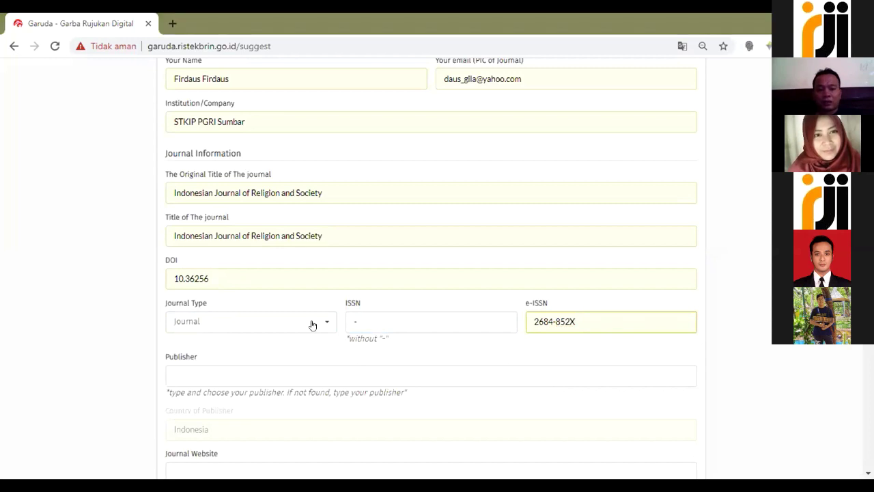
pyautogui.click(299, 366)
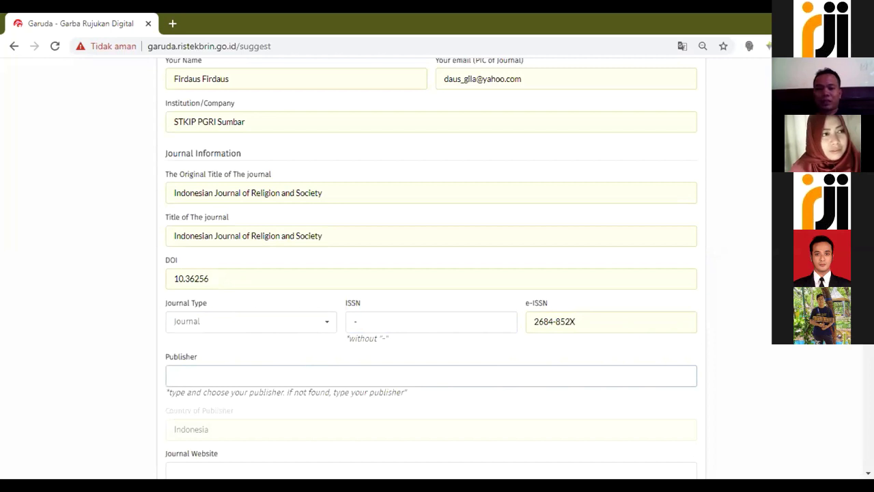
pyautogui.scroll(-2, 431, 273)
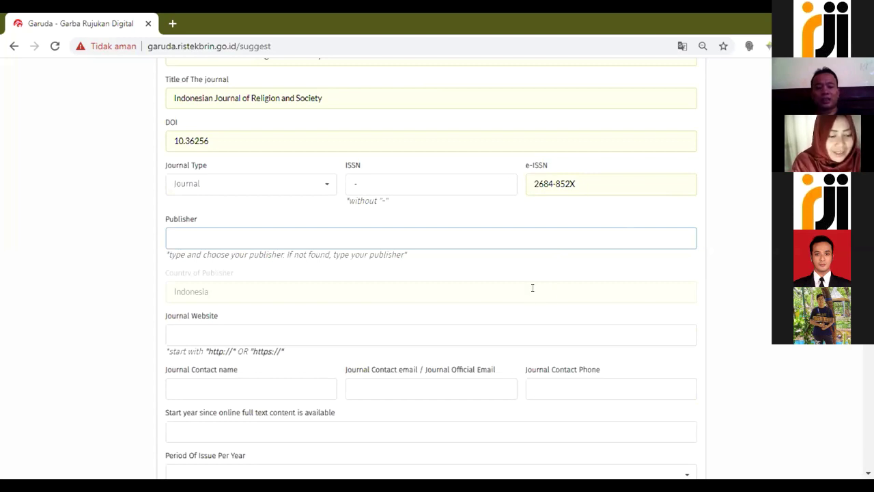
pyautogui.click(293, 337)
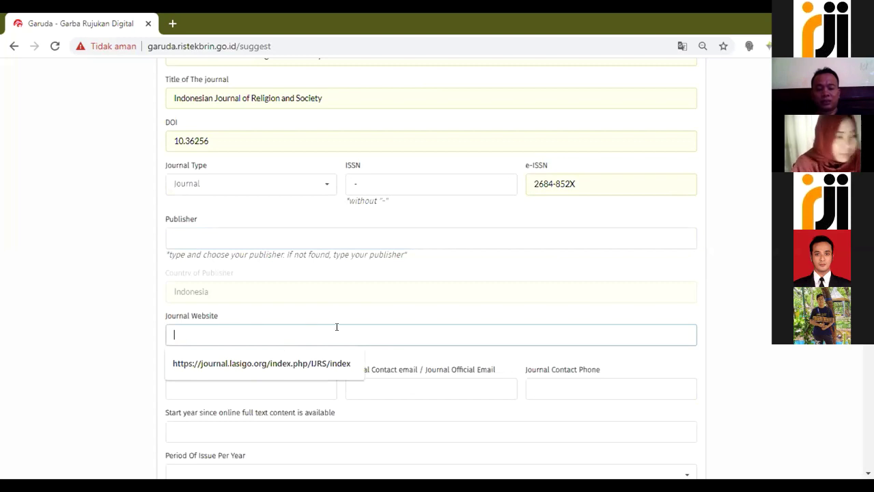
pyautogui.click(324, 366)
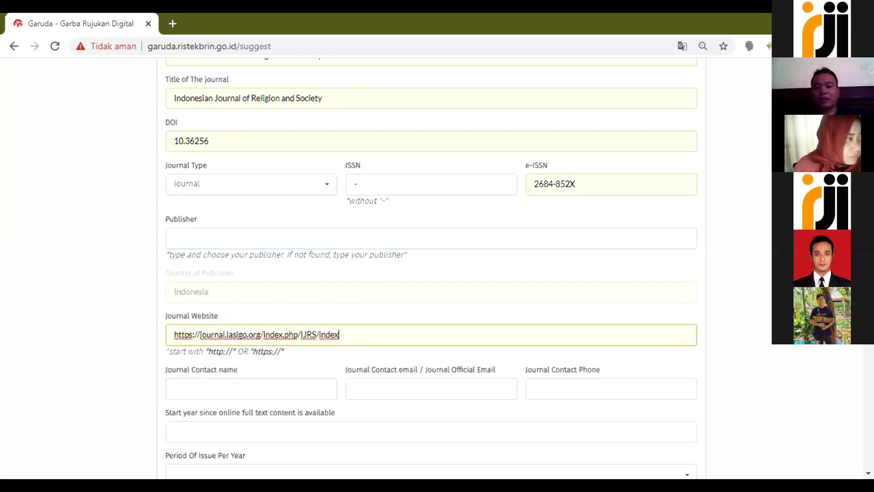
# - Fill in the journal contact's name, email and phone number together with the journal editorial address
pyautogui.scroll(-2, 291, 275)
pyautogui.click(291, 275)
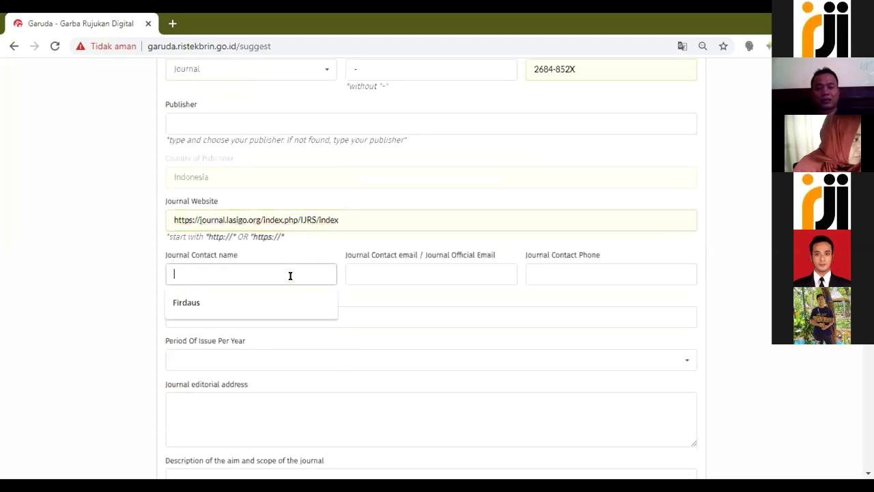
pyautogui.click(259, 300)
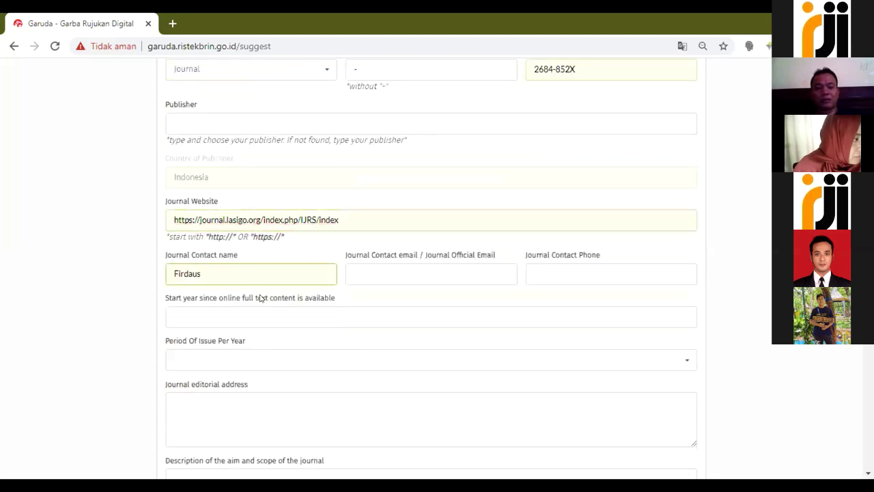
pyautogui.click(408, 268)
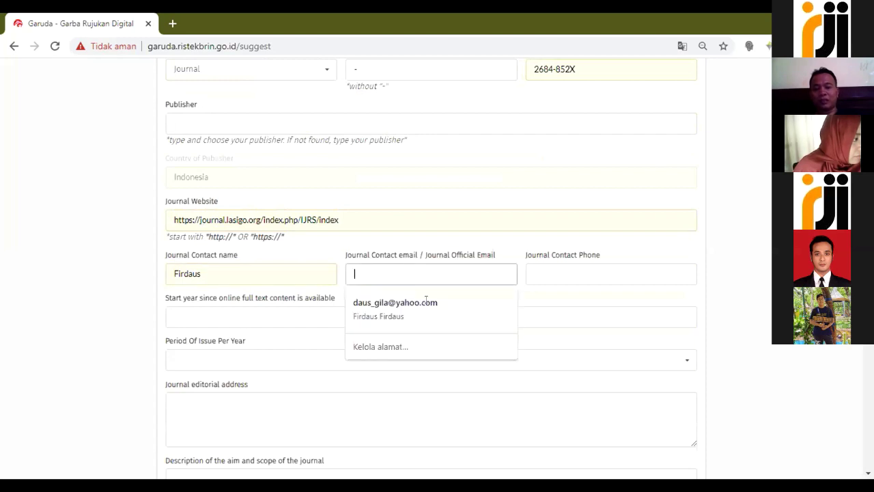
pyautogui.press('Return')
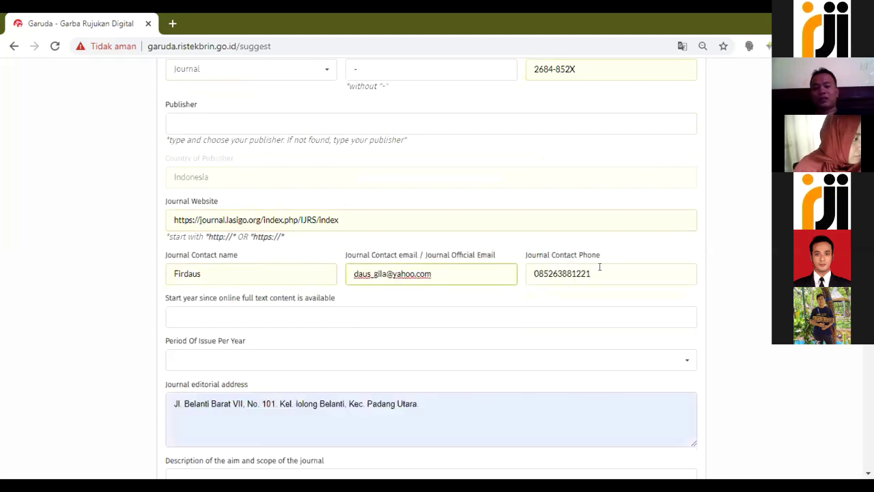
pyautogui.press('Tab')
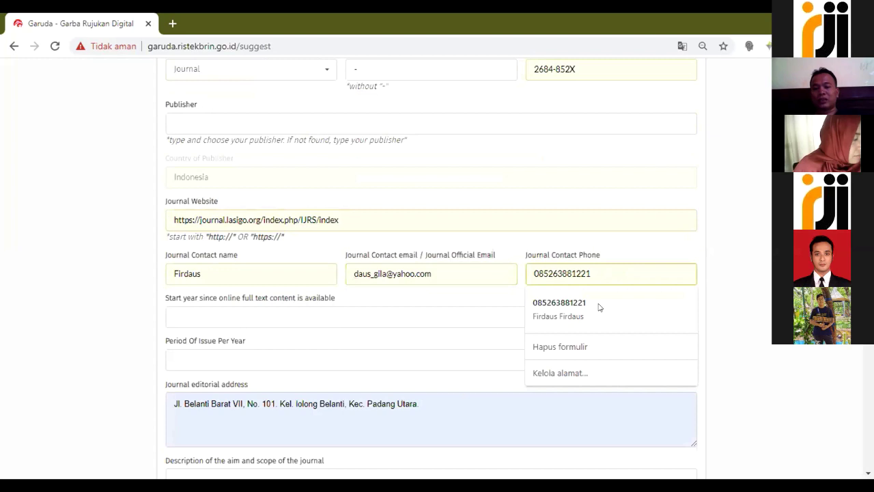
pyautogui.press('Escape')
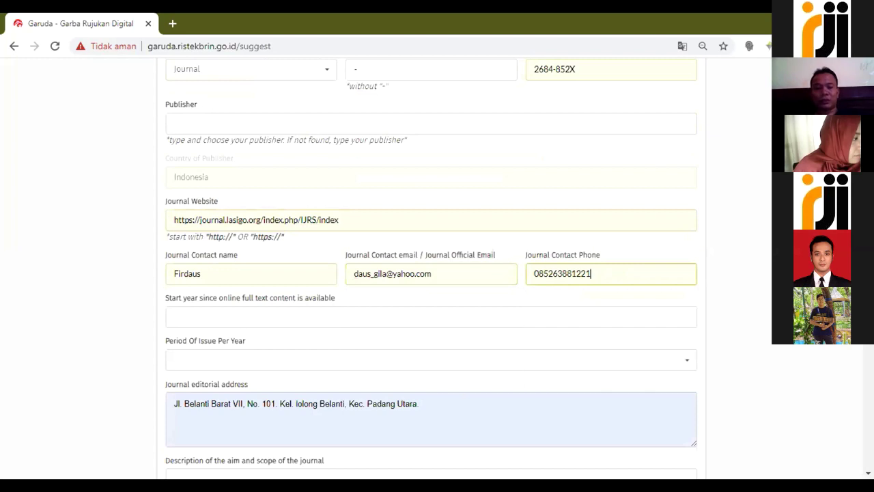
# - Set the start year since online full text content is available to 2019
pyautogui.scroll(-1, 431, 274)
pyautogui.scroll(-1, 342, 213)
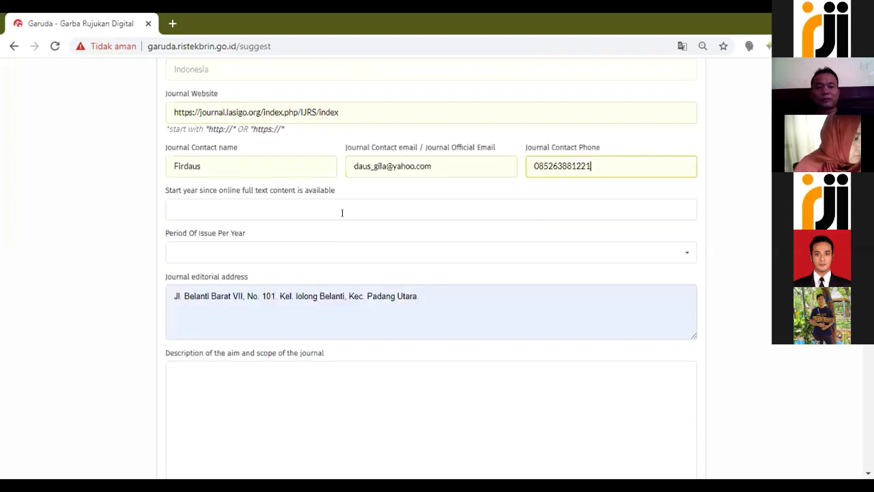
pyautogui.click(342, 213)
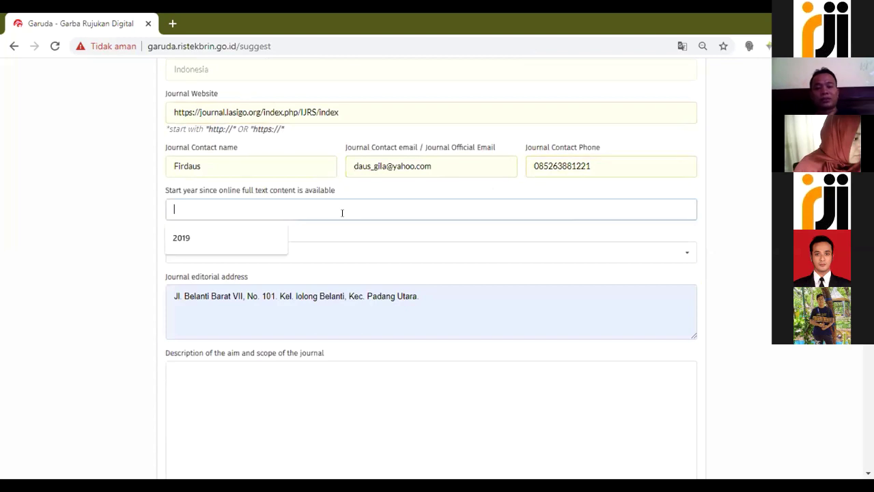
pyautogui.click(241, 237)
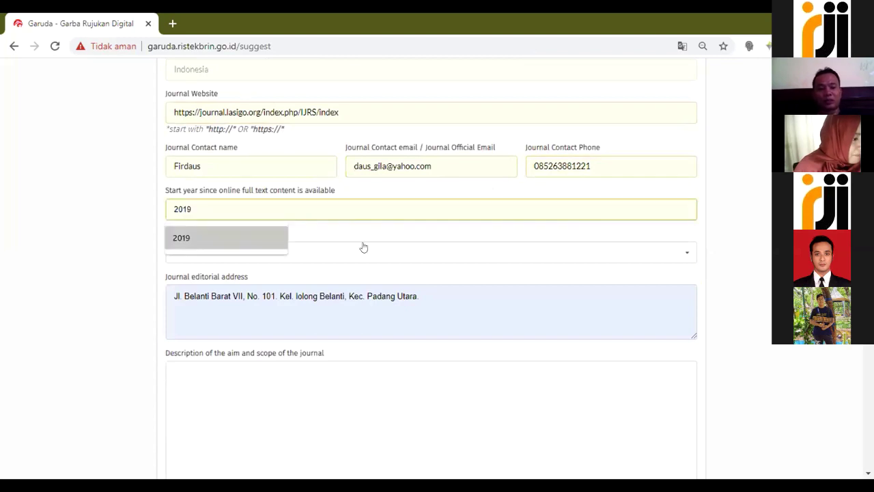
# - Set the period of issue per year to May and November
pyautogui.click(392, 261)
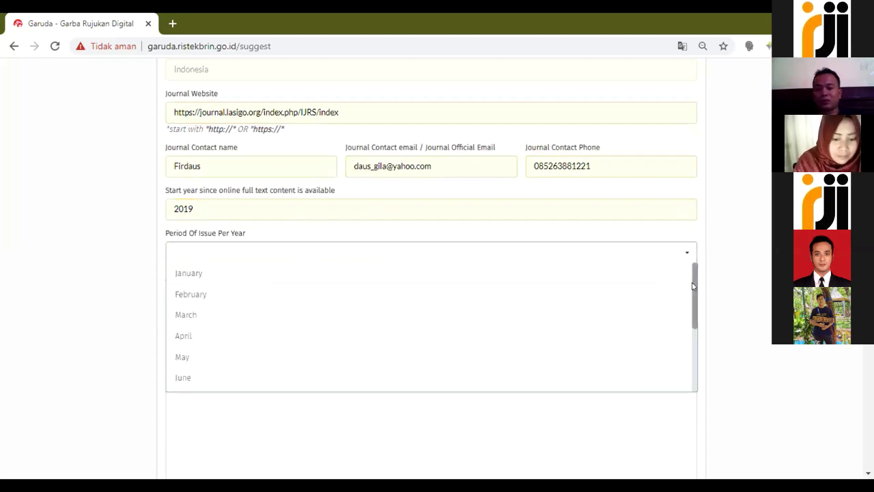
pyautogui.scroll(-1, 308, 325)
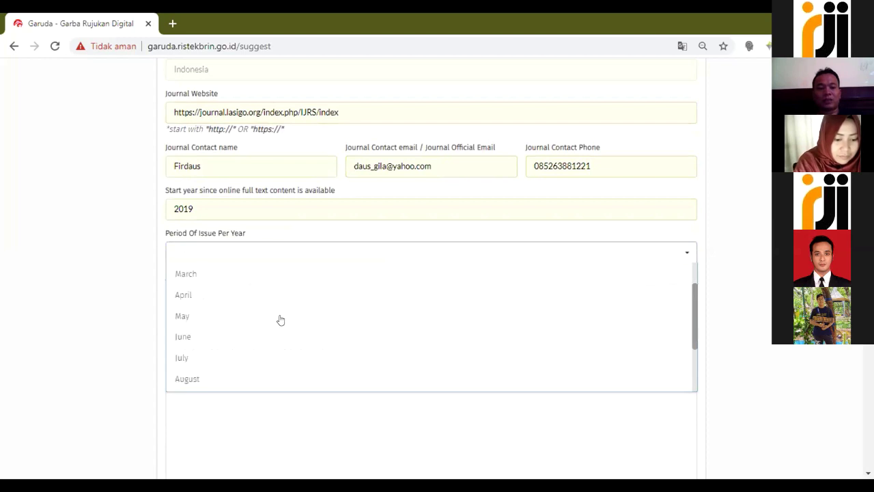
pyautogui.click(280, 320)
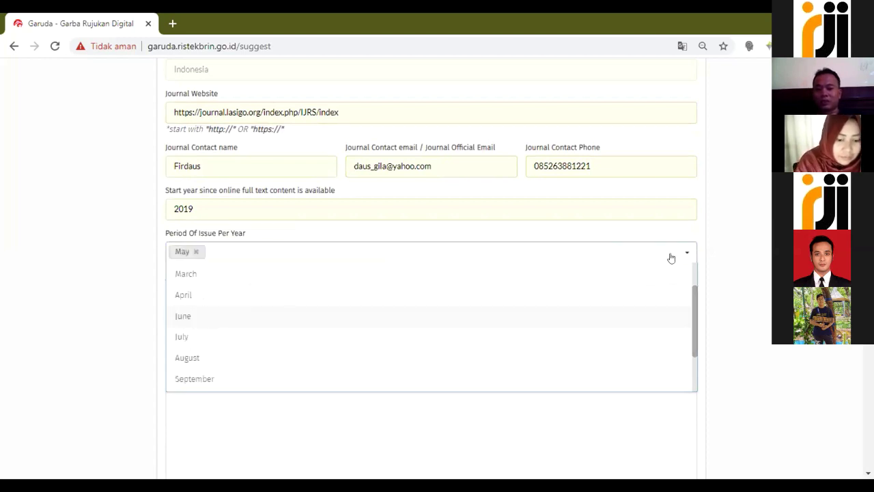
pyautogui.moveTo(693, 348); pyautogui.dragTo(692, 349)
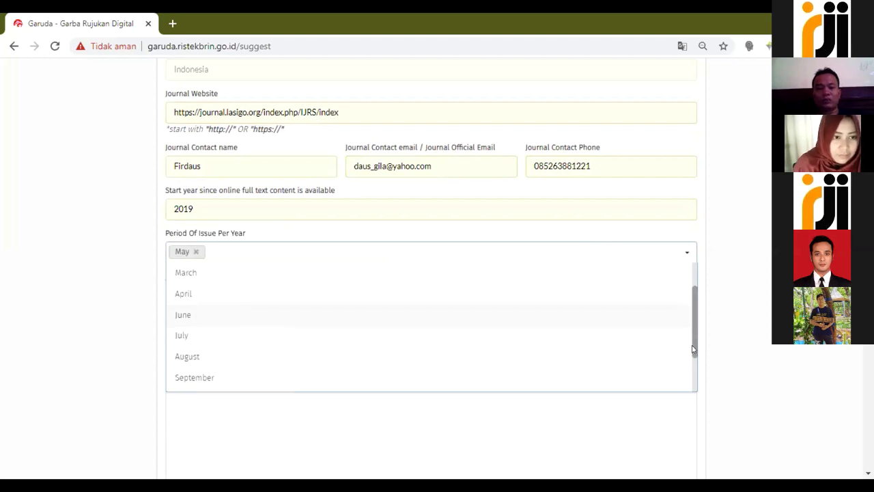
pyautogui.scroll(-2, 692, 351)
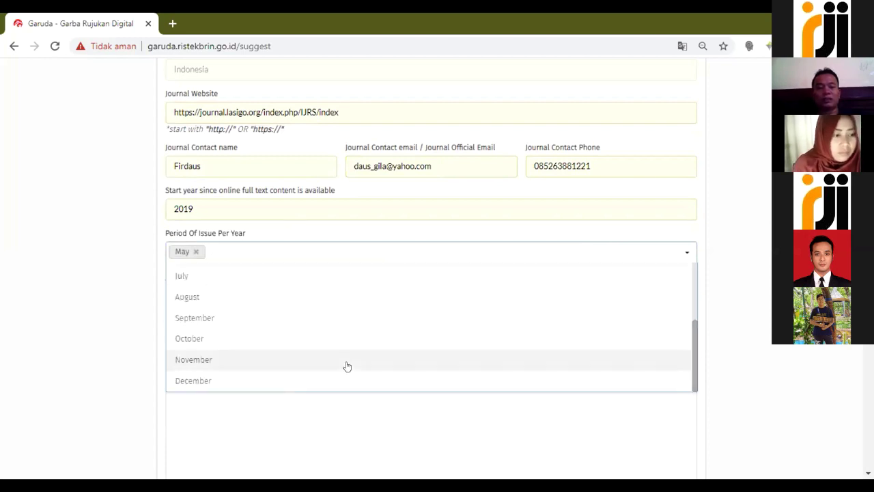
pyautogui.click(194, 359)
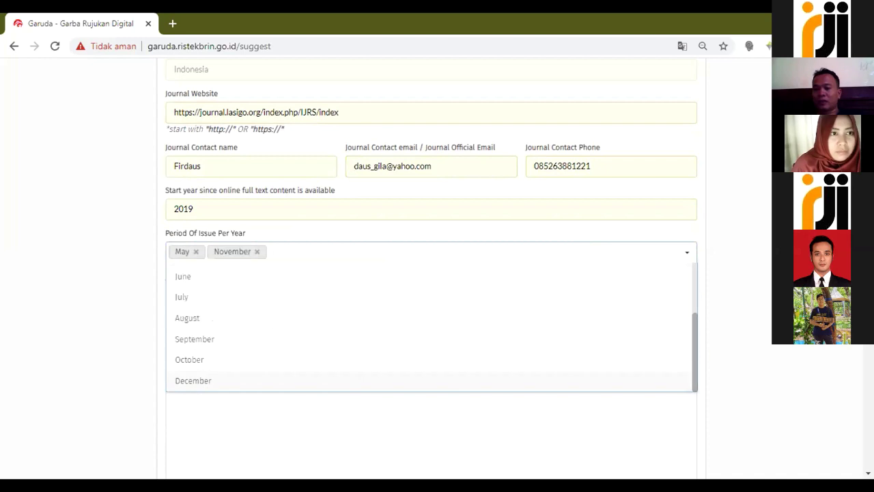
pyautogui.press('Escape')
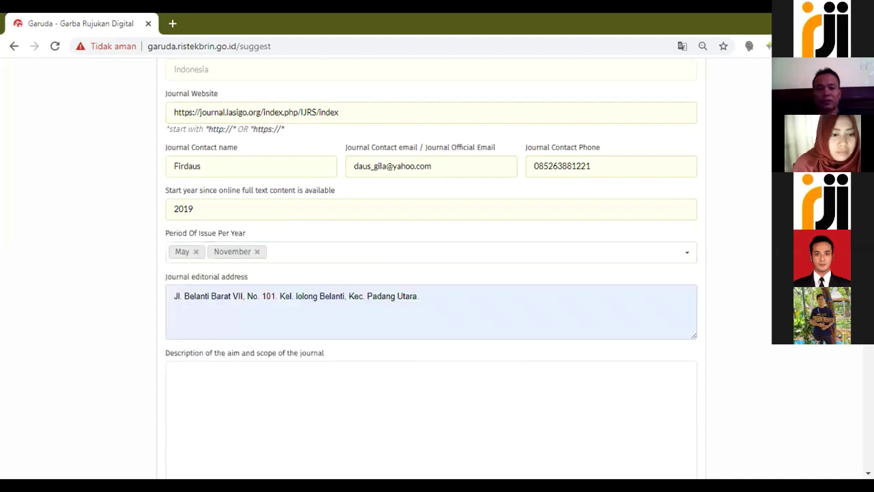
pyautogui.click(378, 318)
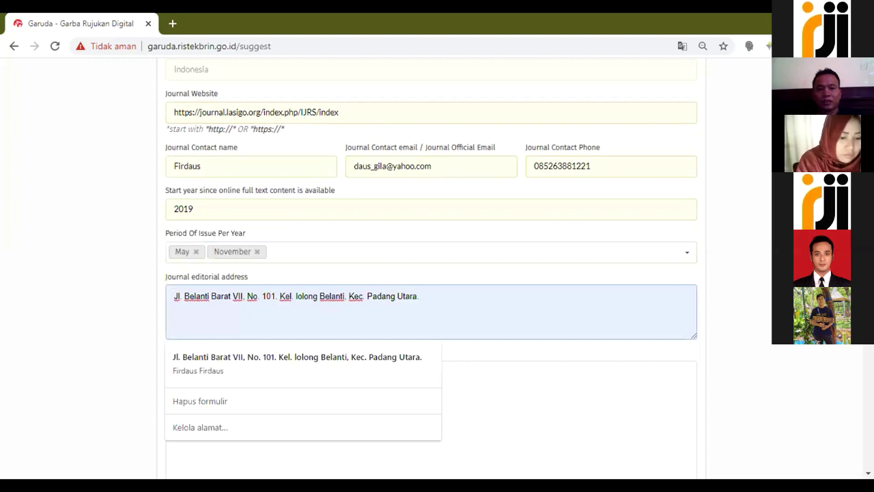
# - Open the home page of the Indonesian Journal of Religion and Society in a new browser tab
pyautogui.scroll(-2, 277, 279)
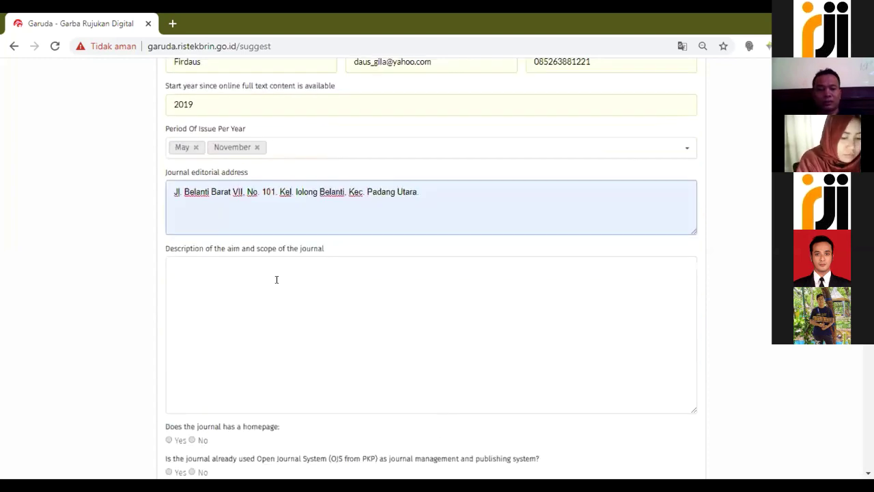
pyautogui.click(276, 279)
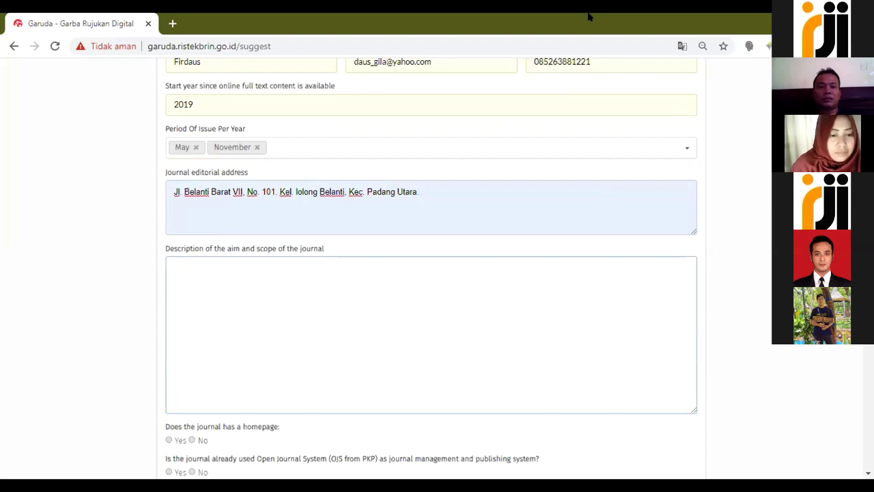
pyautogui.hotkey('ctrl', 't')
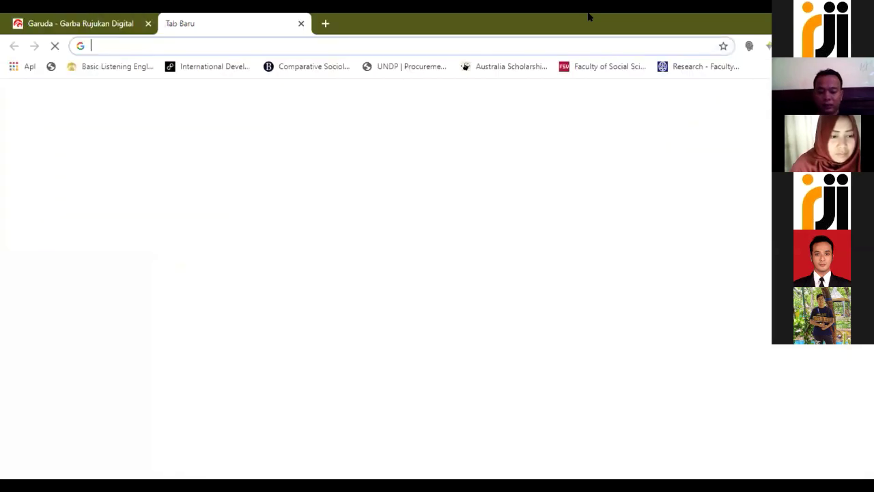
pyautogui.write('i')
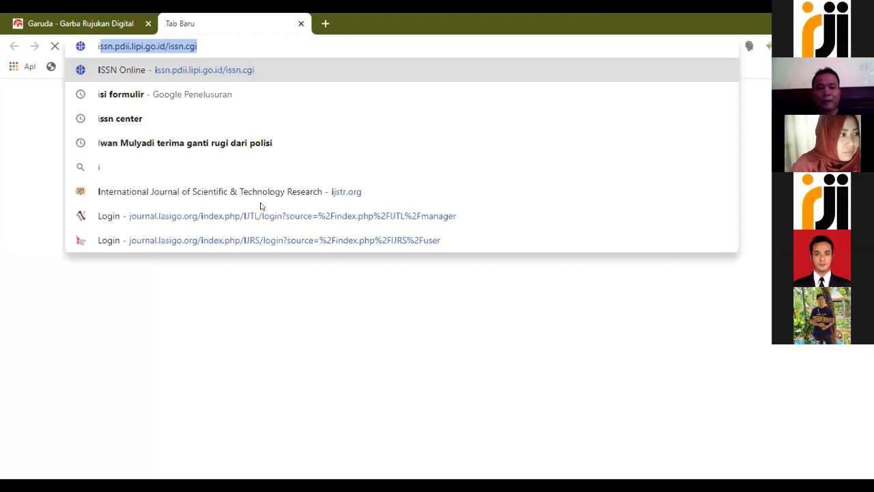
pyautogui.write('j')
pyautogui.click(370, 191)
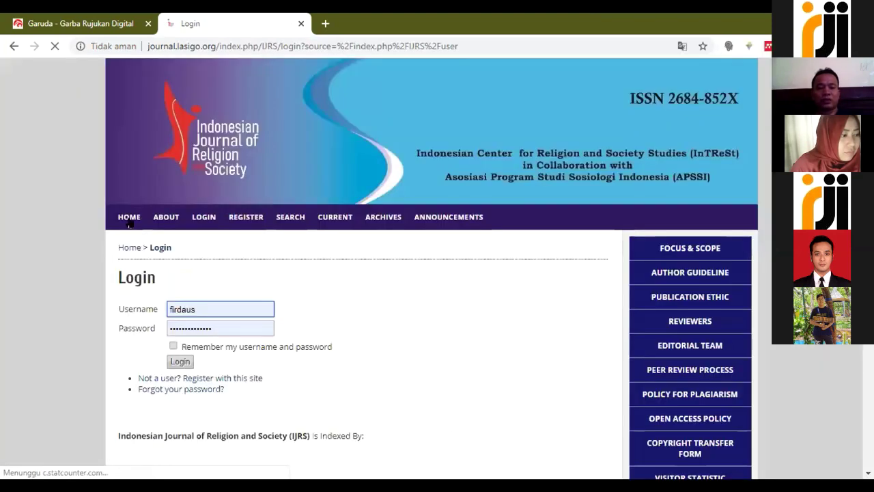
pyautogui.click(129, 223)
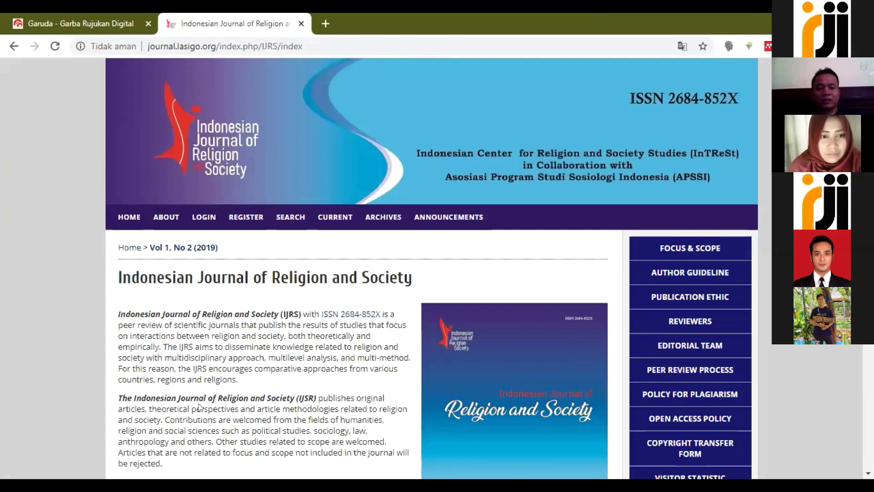
# - Copy the introductory paragraphs from the journal's home page into the form's description of the aim and scope
pyautogui.scroll(-5, 276, 194)
pyautogui.moveTo(278, 213); pyautogui.dragTo(323, 212)
pyautogui.hotkey('ctrl', 'c')
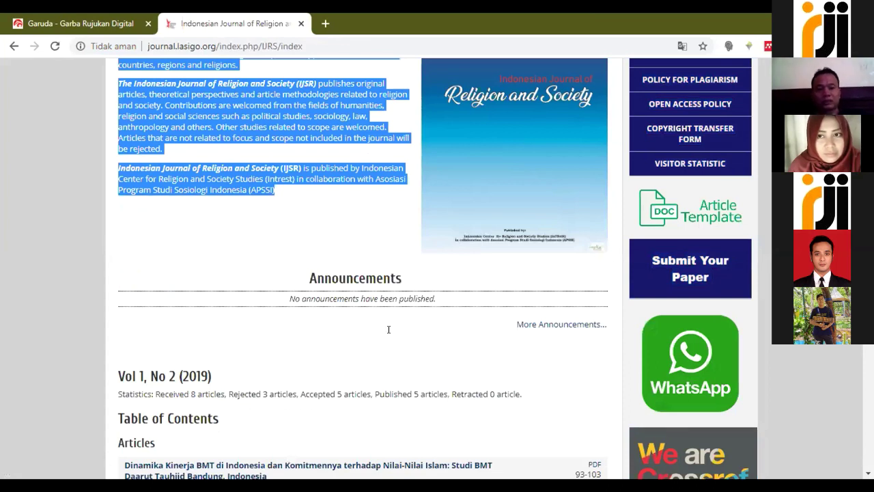
pyautogui.hotkey('ctrl', 'Tab')
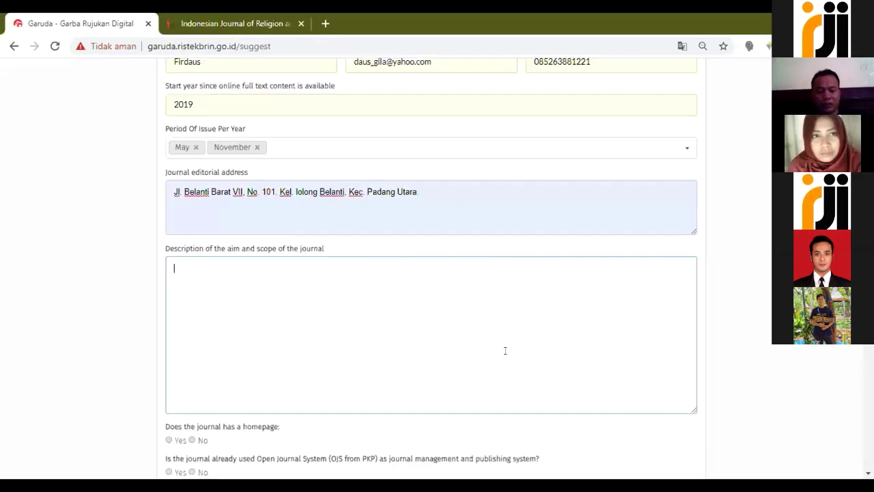
pyautogui.write('V')
pyautogui.press('BackSpace')
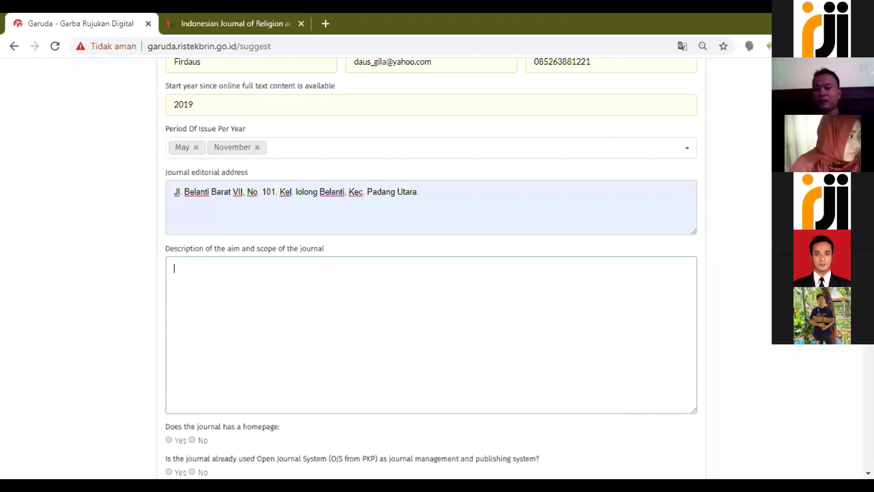
pyautogui.hotkey('ctrl', 'v')
pyautogui.scroll(-2, 281, 303)
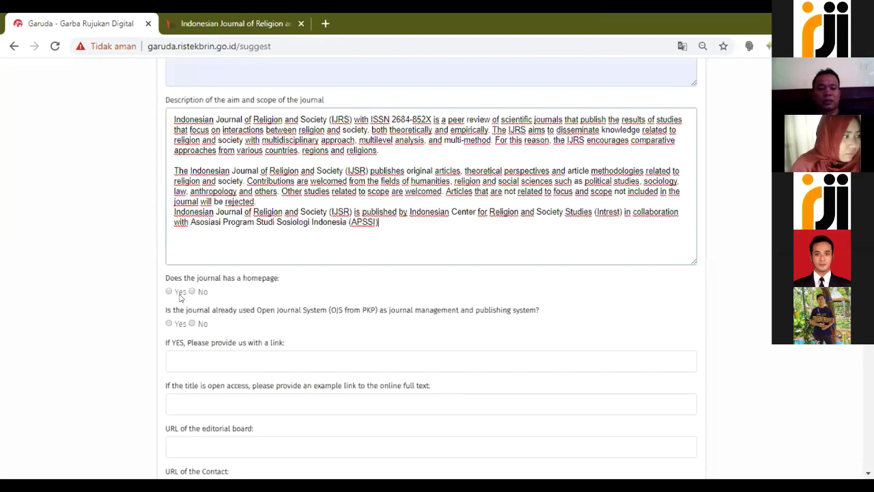
pyautogui.click(168, 323)
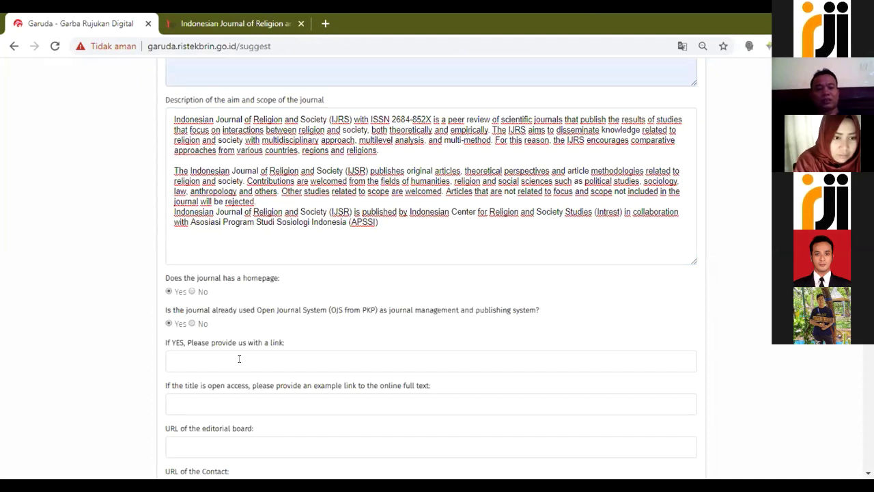
pyautogui.click(326, 362)
pyautogui.press('Down')
pyautogui.press('Return')
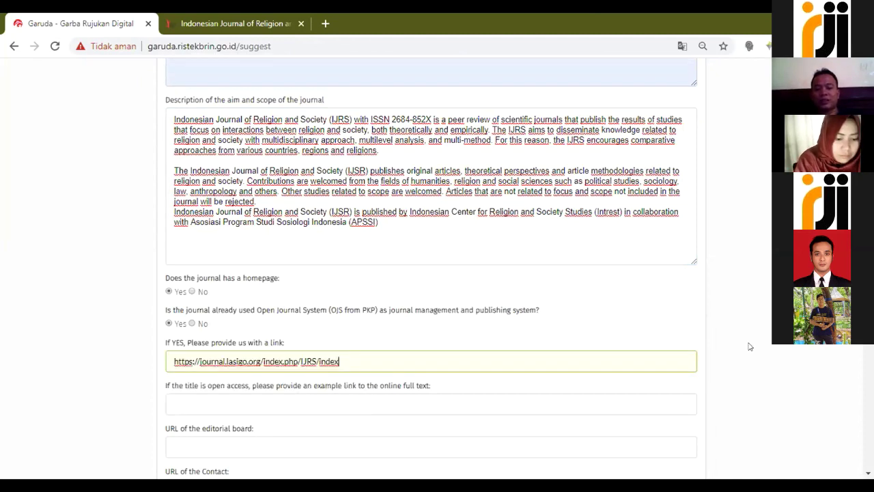
pyautogui.press('Tab')
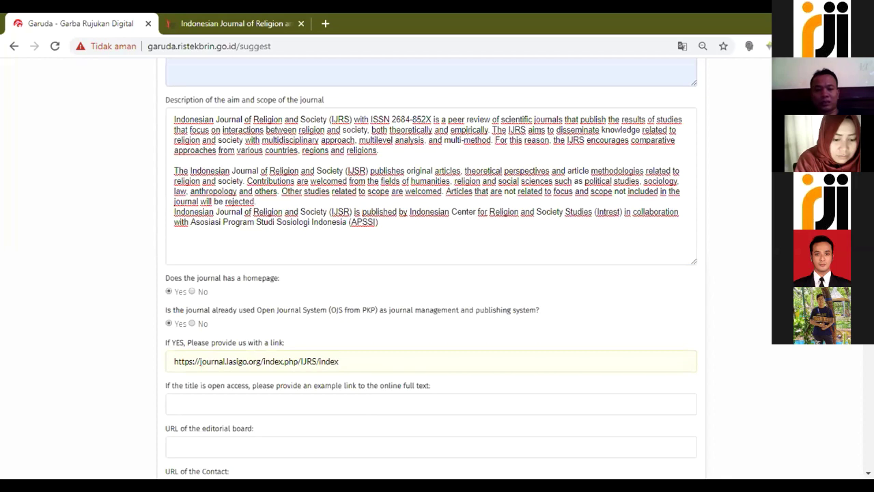
pyautogui.scroll(-2, 532, 295)
pyautogui.click(480, 269)
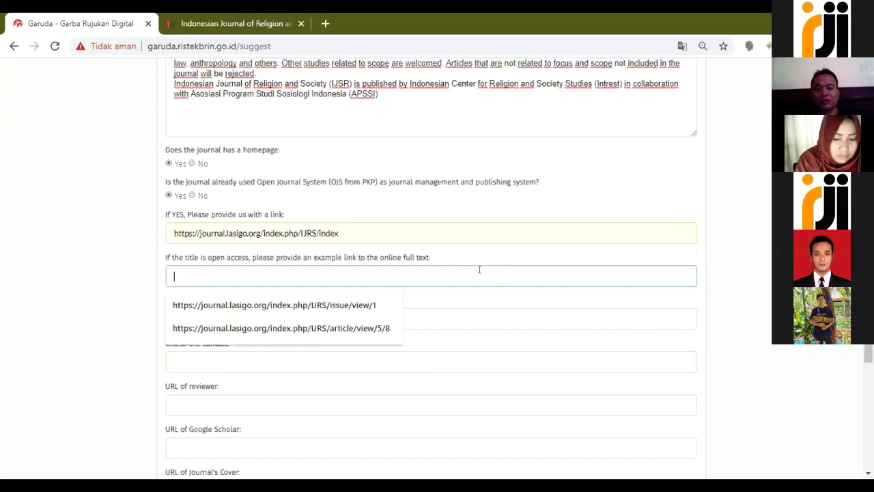
pyautogui.click(379, 331)
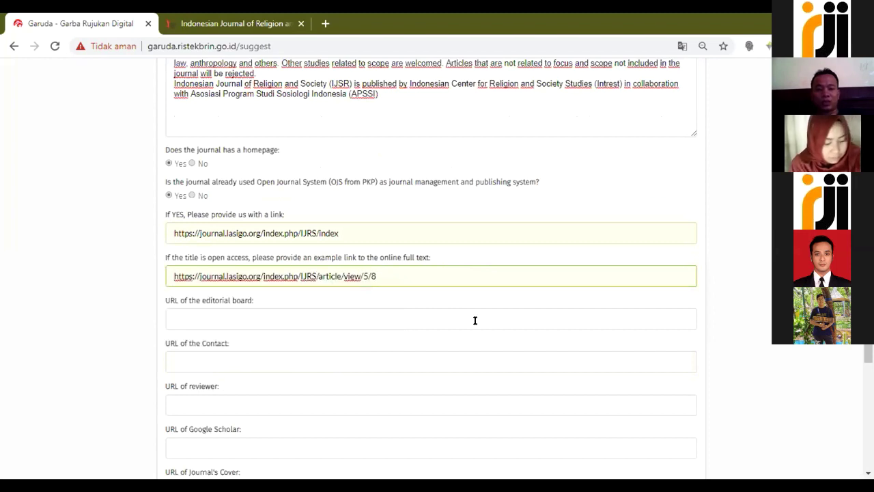
# - Fill in the URL of the editorial board
pyautogui.click(475, 320)
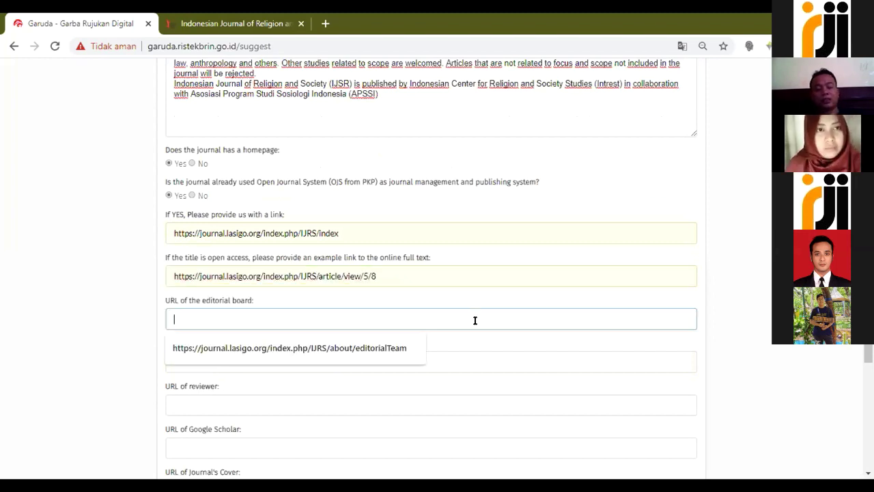